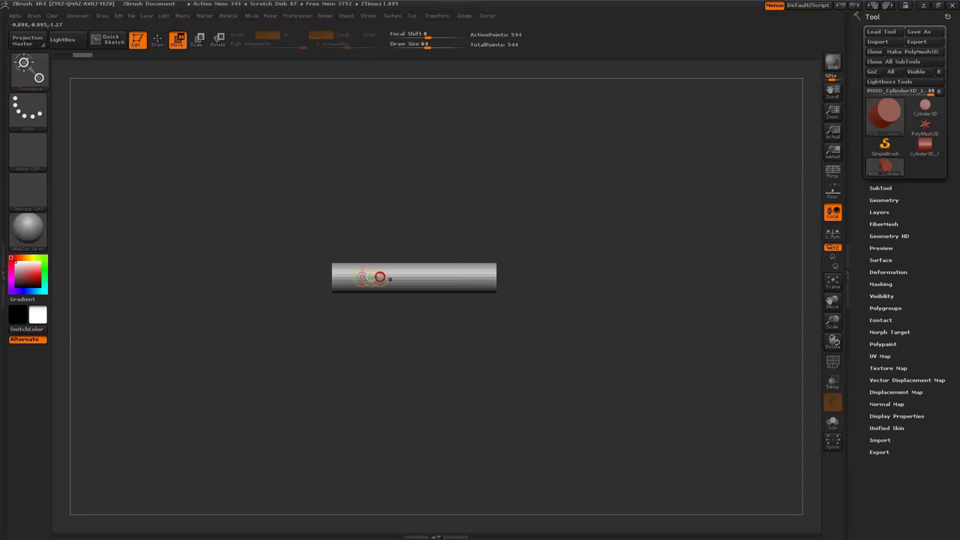
- Stretch the cylinder into a long tube with Move Transpose and DynaMesh it at resolution 8
drag(376, 278, 213, 278)
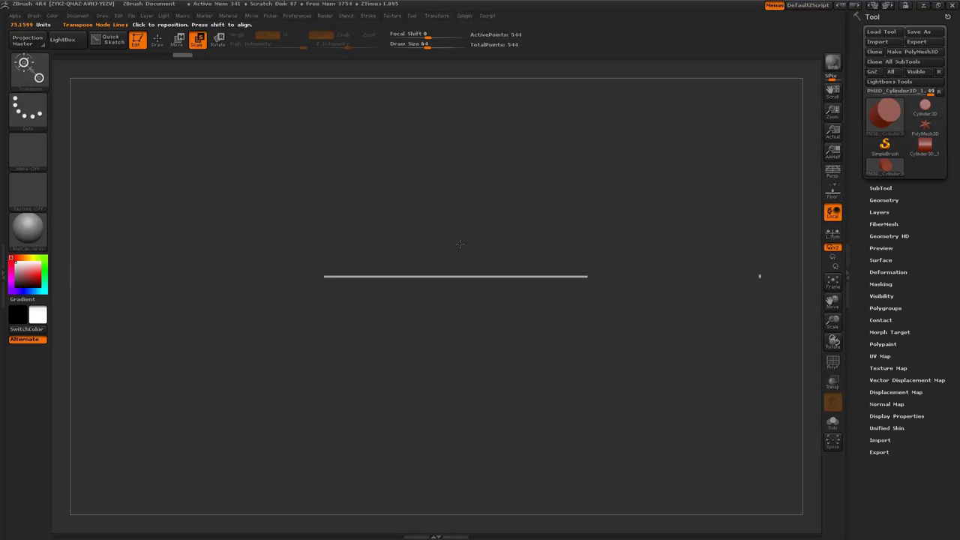
key(q)
click(884, 199)
click(881, 331)
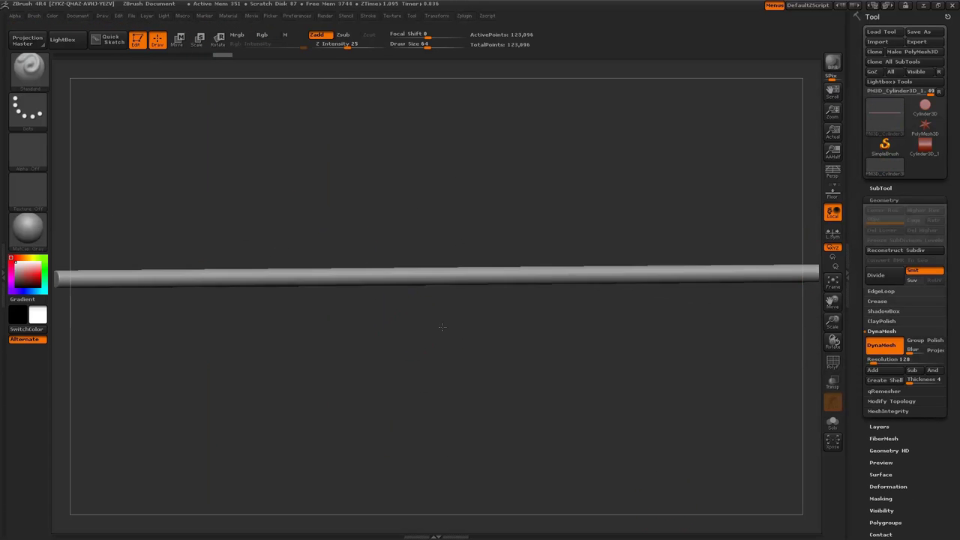
drag(874, 361, 866, 361)
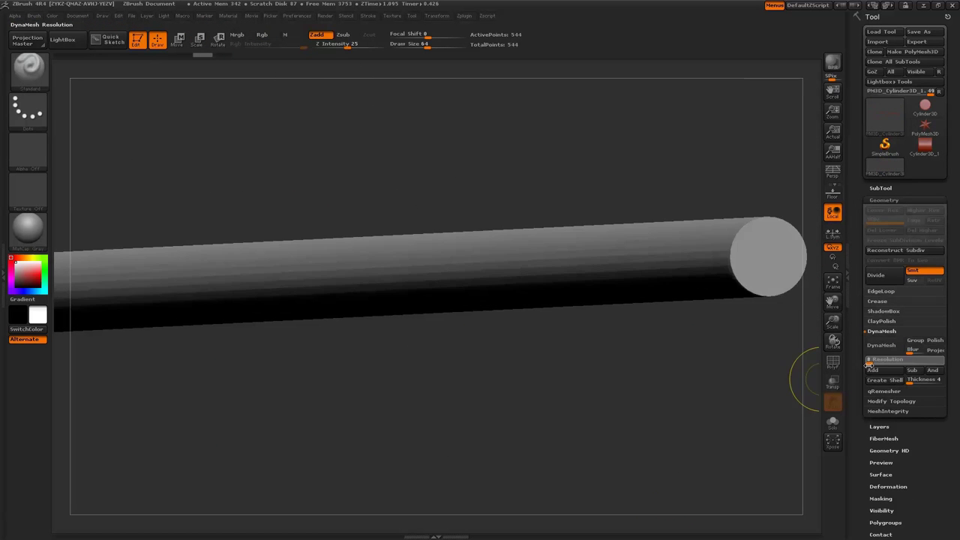
click(889, 486)
scroll(900, 301, up, 3)
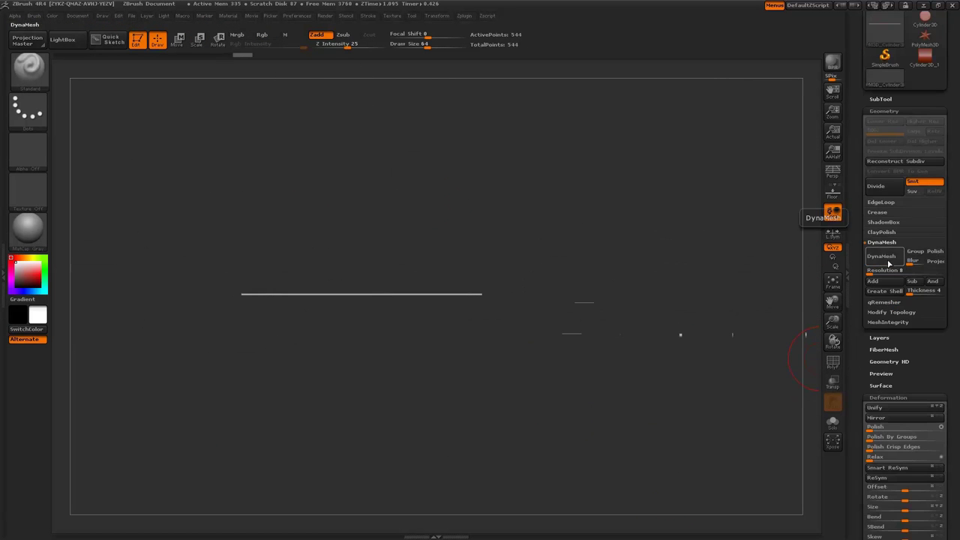
- Set a DragRect stroke, load the LAVA01 alpha and browse the custom alphas folder
click(882, 255)
key(comma)
click(120, 122)
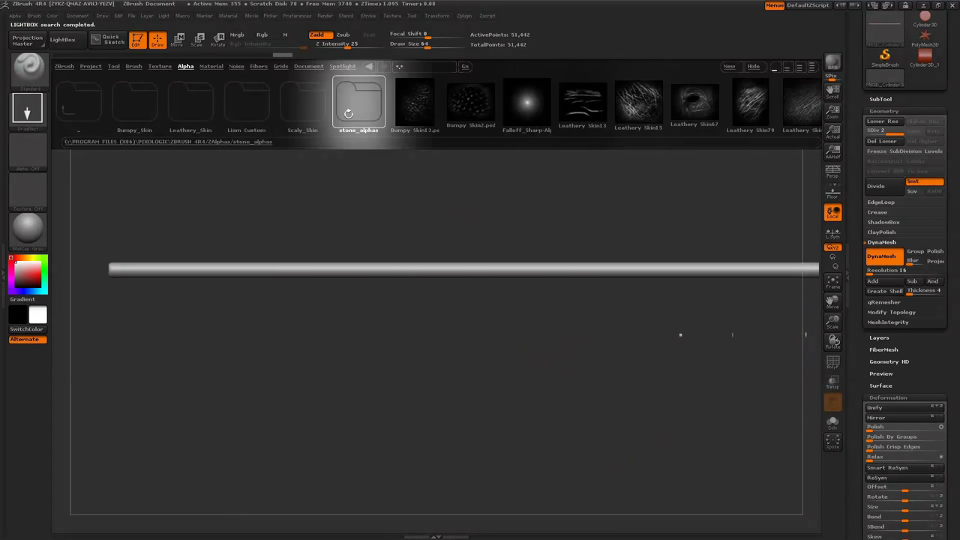
click(575, 102)
drag(443, 396, 472, 285)
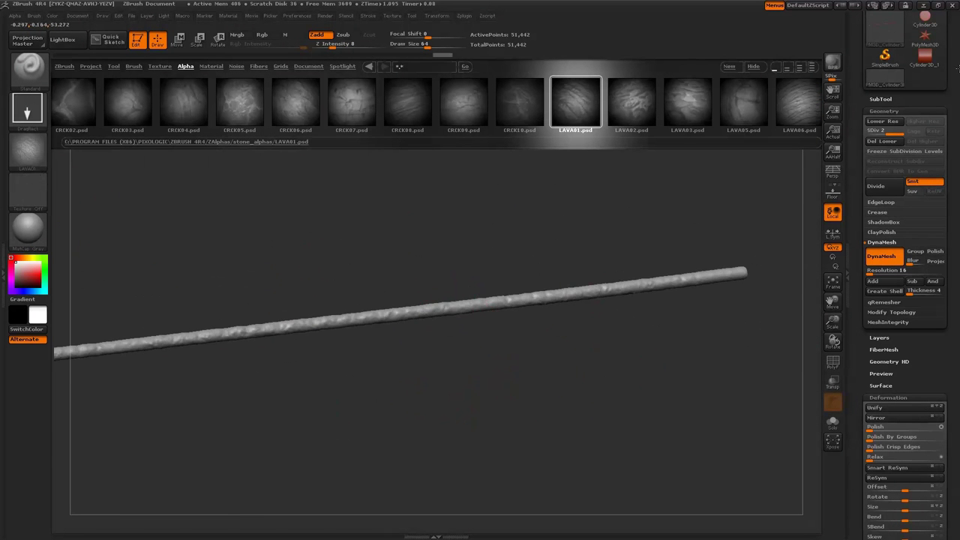
click(687, 102)
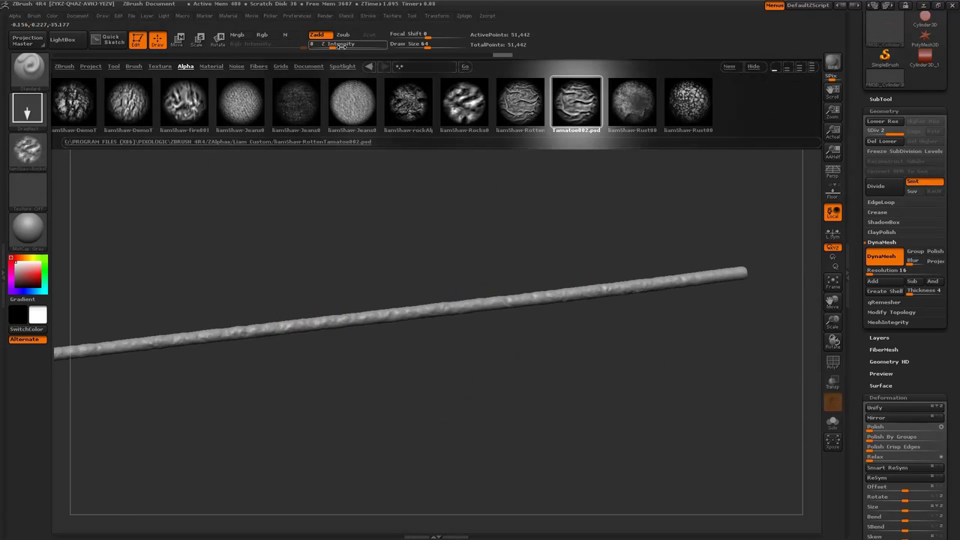
- Roughen the tube with the Standard and SnakeHook brushes, pulling the tip into jagged spikes
drag(278, 343, 439, 342)
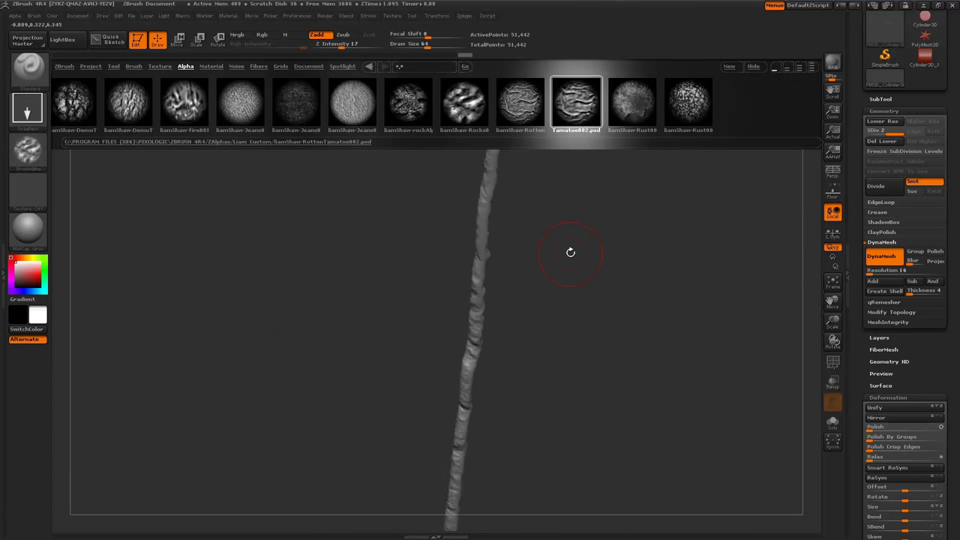
drag(570, 252, 582, 236)
key(b)
key(s)
key(t)
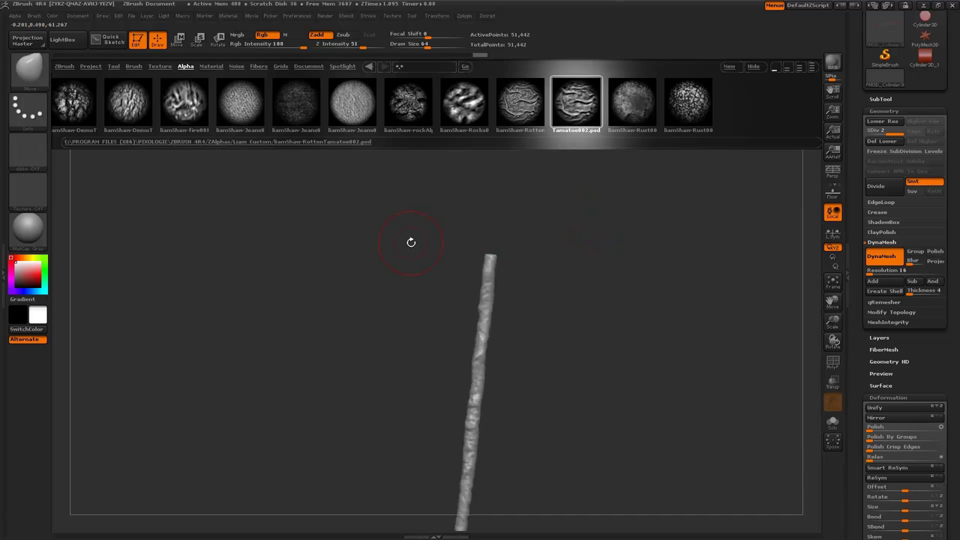
mouse_move(411, 242)
mouse_down()
mouse_move(488, 253)
mouse_move(418, 172)
mouse_up()
key(b)
key(s)
key(h)
mouse_move(510, 218)
mouse_down()
mouse_move(532, 214)
mouse_move(502, 225)
mouse_move(525, 220)
mouse_move(450, 277)
mouse_up()
- Carve into the strand with the Dam Standard brush at size 18
key(b)
key(d)
key(s)
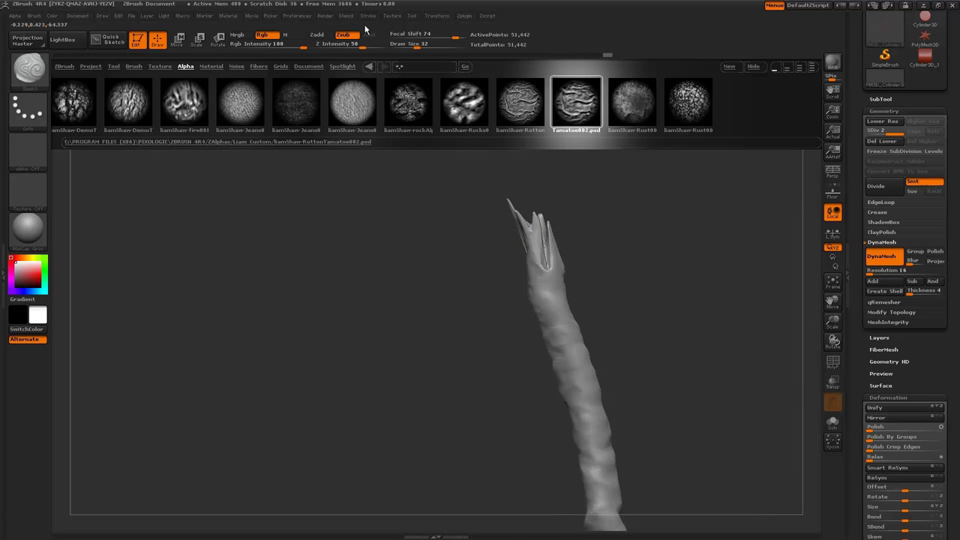
drag(422, 46, 410, 46)
mouse_move(450, 315)
mouse_down()
mouse_move(495, 248)
mouse_move(481, 226)
mouse_move(454, 285)
mouse_move(470, 338)
mouse_move(330, 322)
mouse_up()
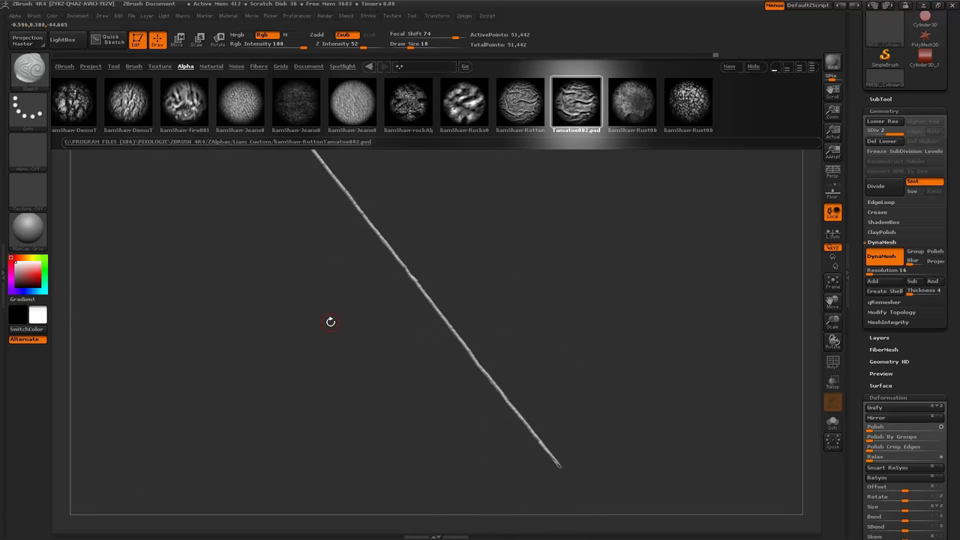
shift+drag(391, 282, 491, 203)
- Scale the strand along its length with Transpose and check it from several sides
key(e)
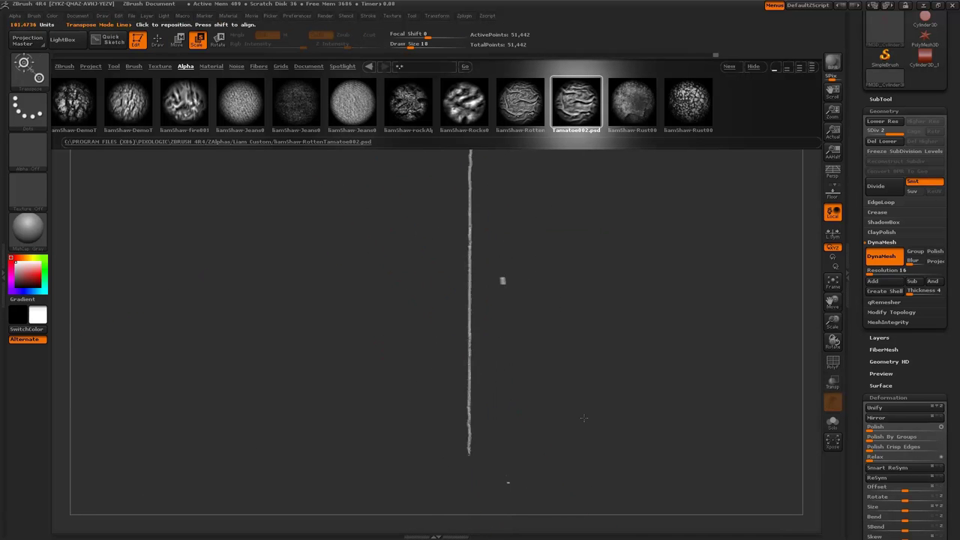
drag(584, 418, 406, 296)
drag(489, 194, 601, 204)
drag(472, 278, 420, 293)
drag(112, 488, 529, 279)
key(q)
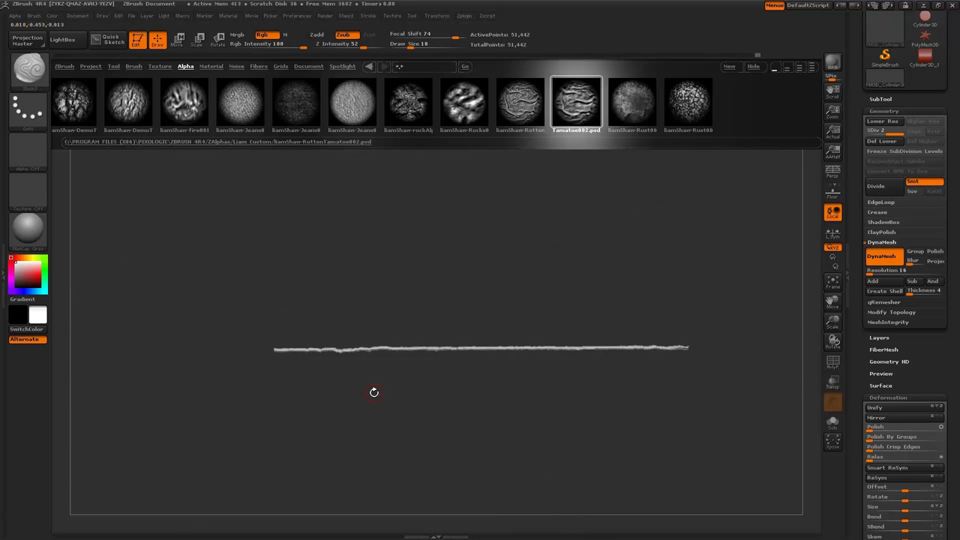
mouse_move(488, 365)
mouse_down()
mouse_move(495, 376)
mouse_move(458, 383)
mouse_move(504, 448)
mouse_up()
- Create a new InsertMesh brush from the strand, select the IMM brush and load a cone primitive
key(w)
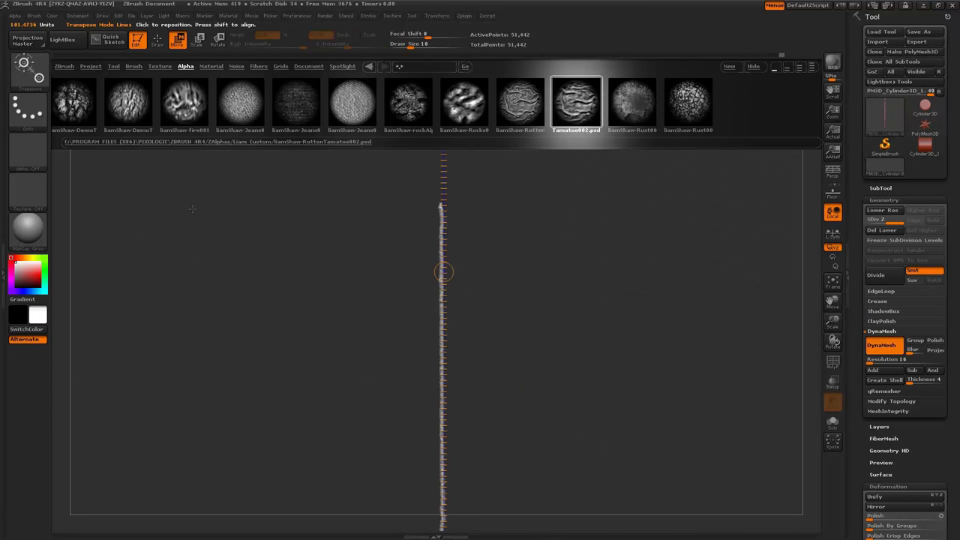
click(77, 16)
key(b)
click(172, 444)
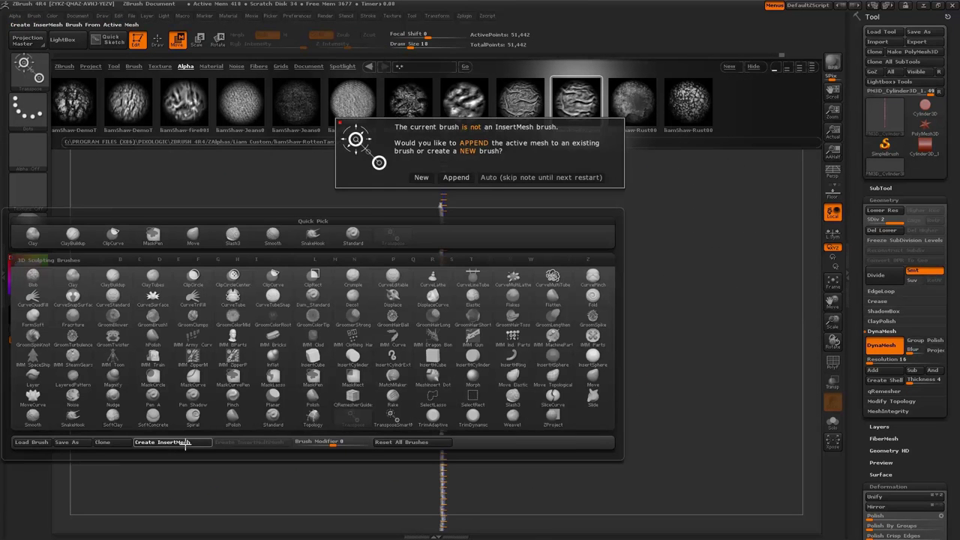
click(445, 183)
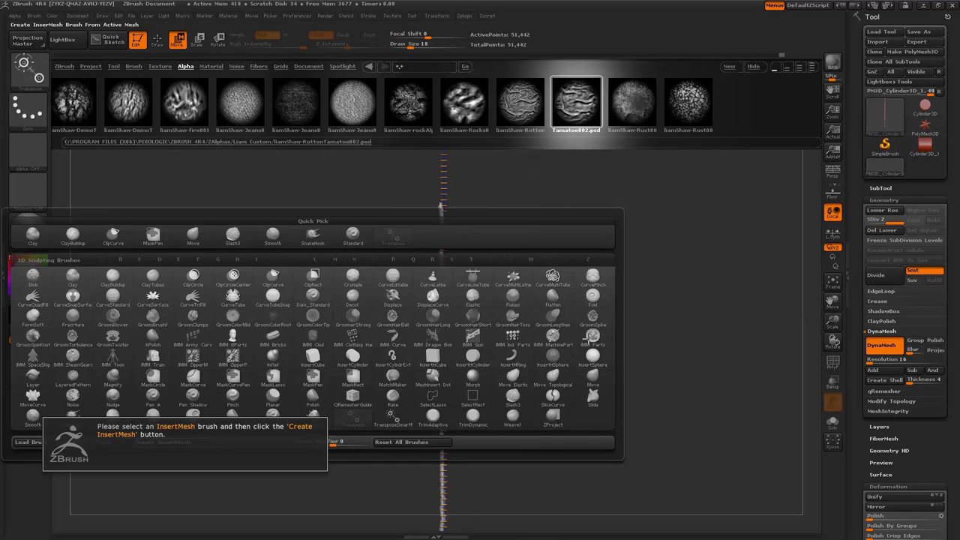
click(500, 358)
key(b)
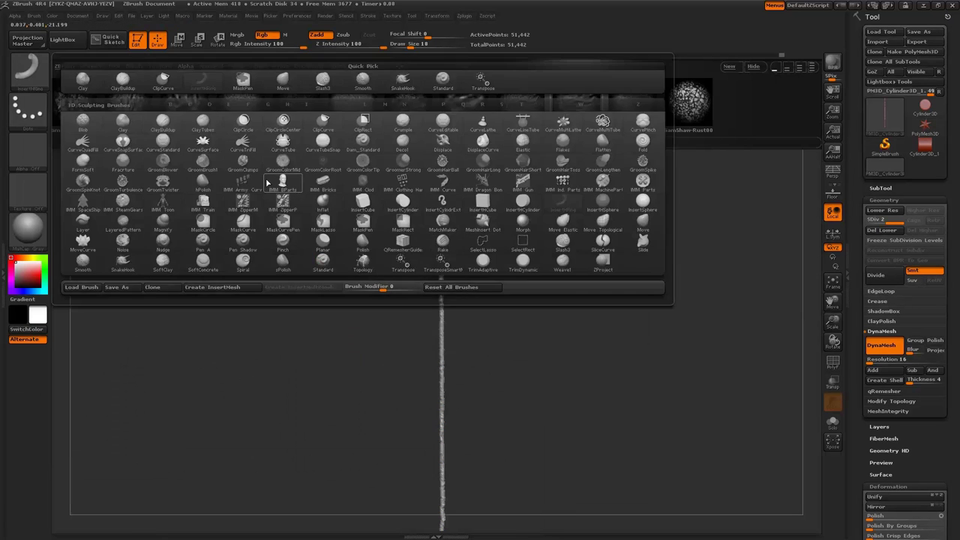
click(442, 188)
click(213, 310)
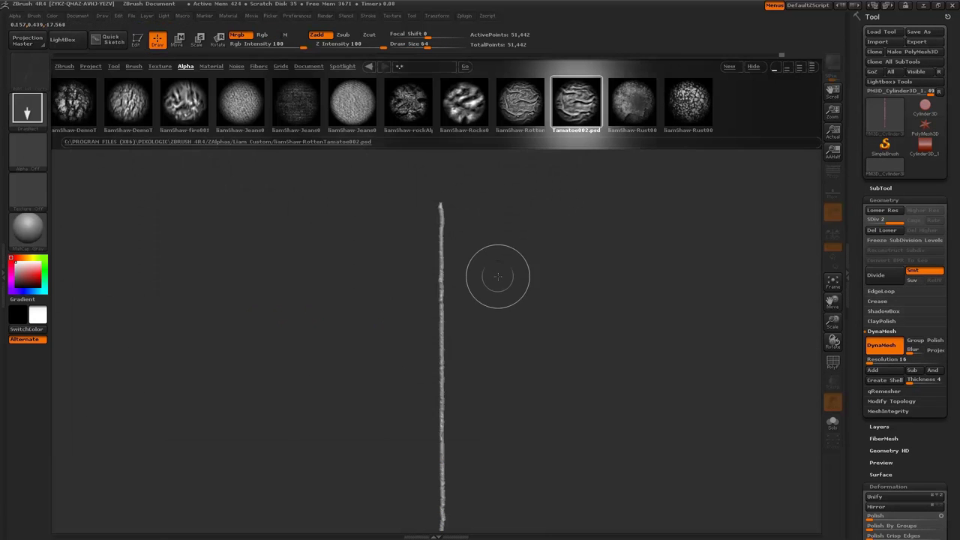
- Adjust the cone's Initialize Z Size, face it head-on and enable radial symmetry
scroll(868, 300, down, 5)
click(882, 300)
drag(872, 319, 891, 319)
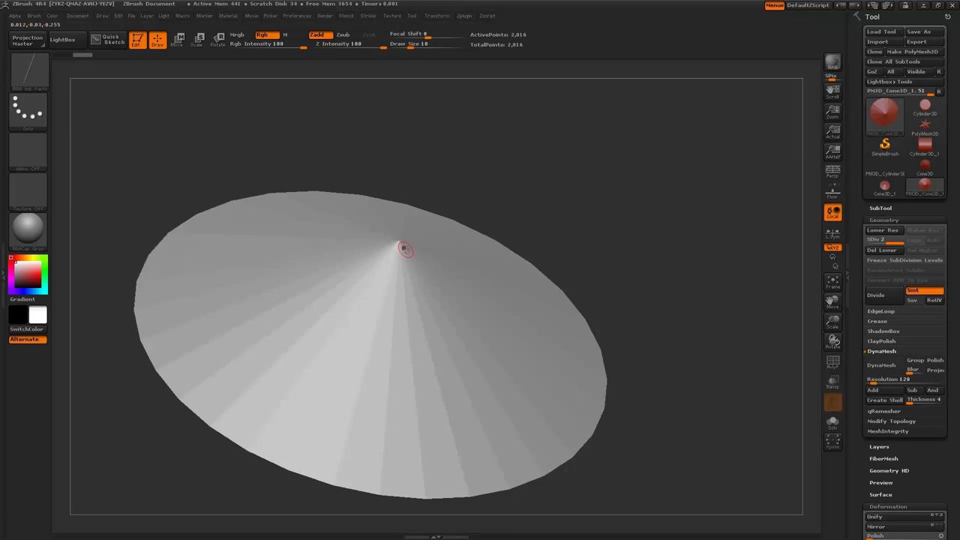
drag(403, 493, 446, 238)
click(437, 15)
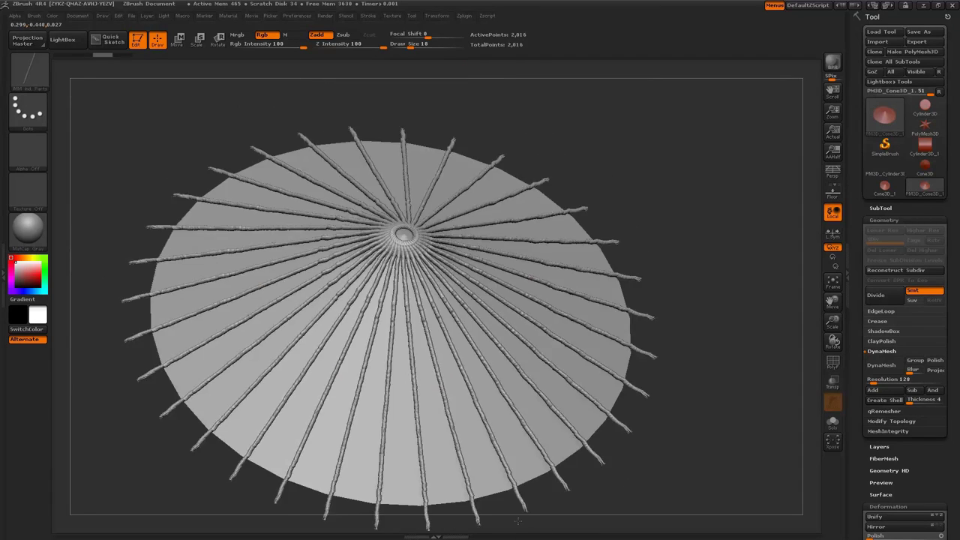
- Draw IMM strand curves from the centre outward, fill gaps and twist them into a swirl
drag(480, 330, 456, 444)
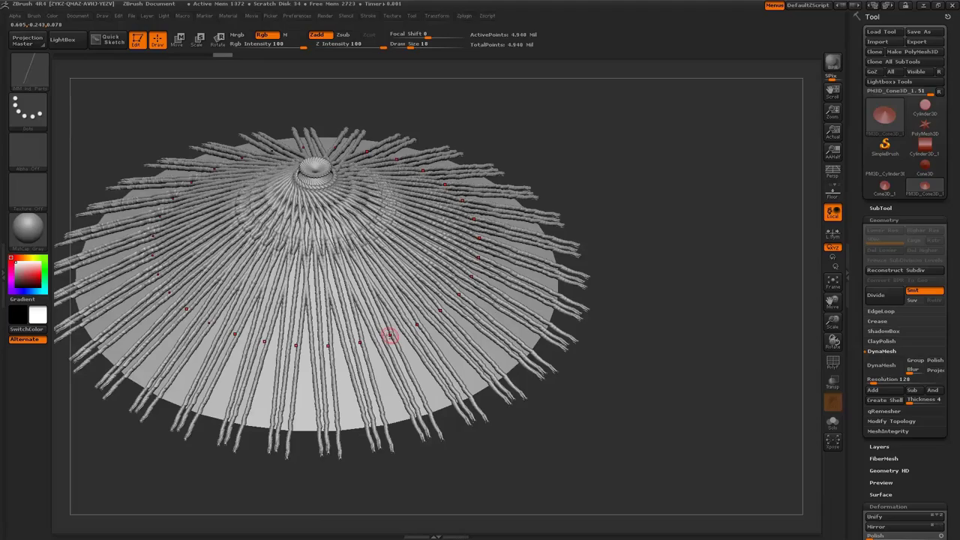
drag(390, 336, 444, 447)
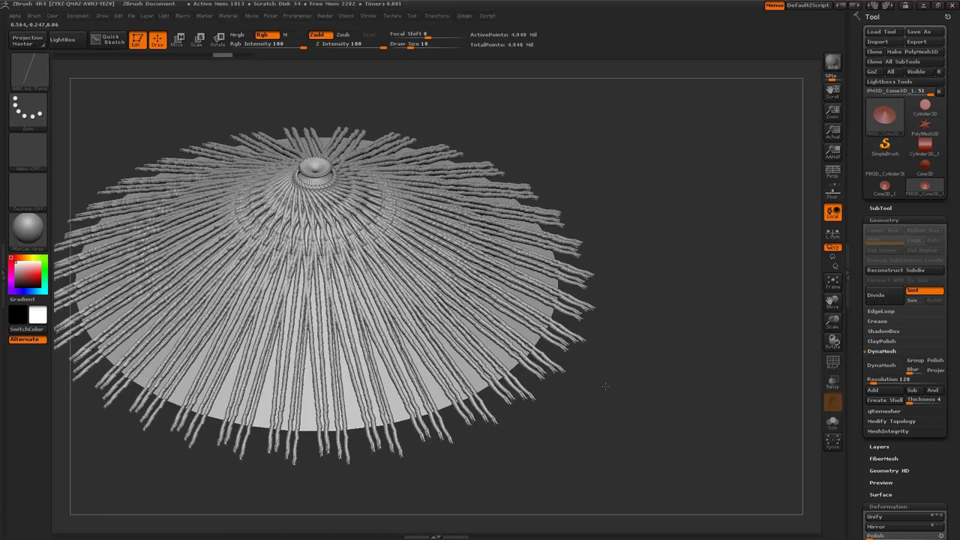
click(406, 321)
drag(395, 310, 441, 459)
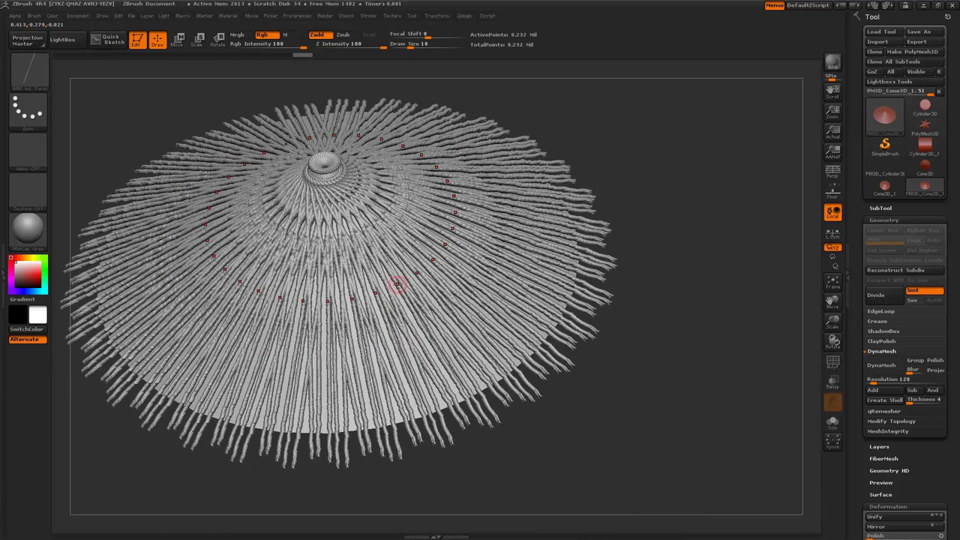
drag(397, 284, 598, 435)
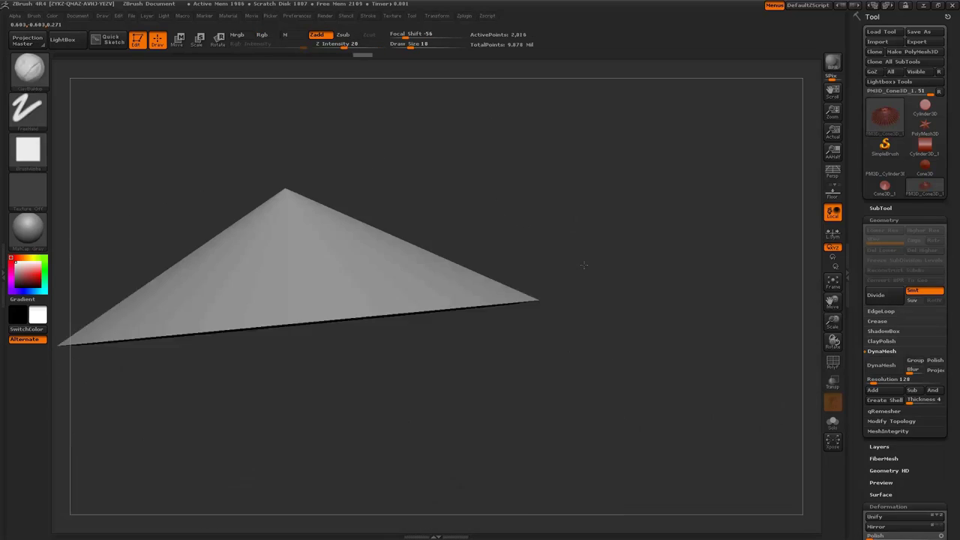
- Isolate part of the mesh with SelectRect and run Decimation Master's Pre-process Current
key(b)
key(s)
key(r)
ctrl+shift+drag(700, 363, 757, 444)
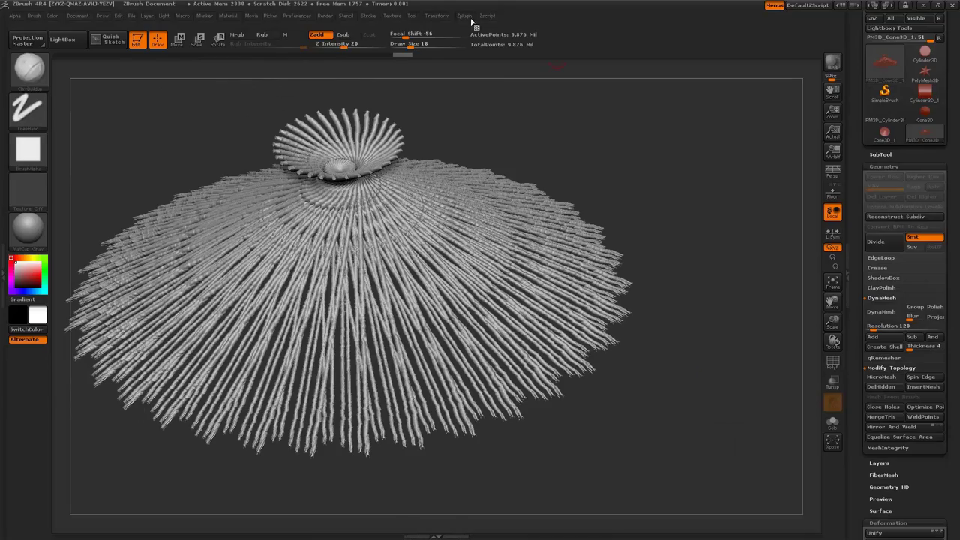
click(471, 16)
click(495, 58)
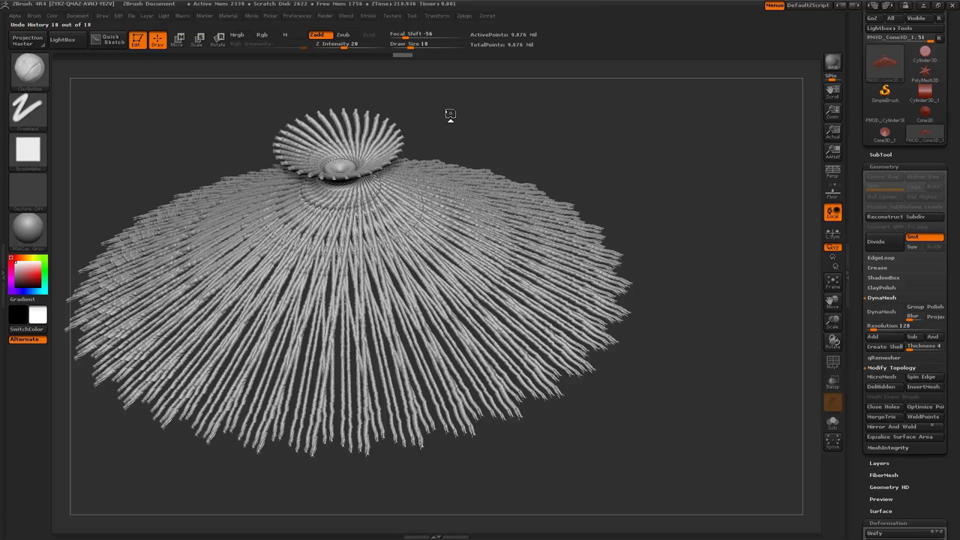
- Decimate the straw skirt, then hide and delete the flared funnel at the cone's top
click(464, 15)
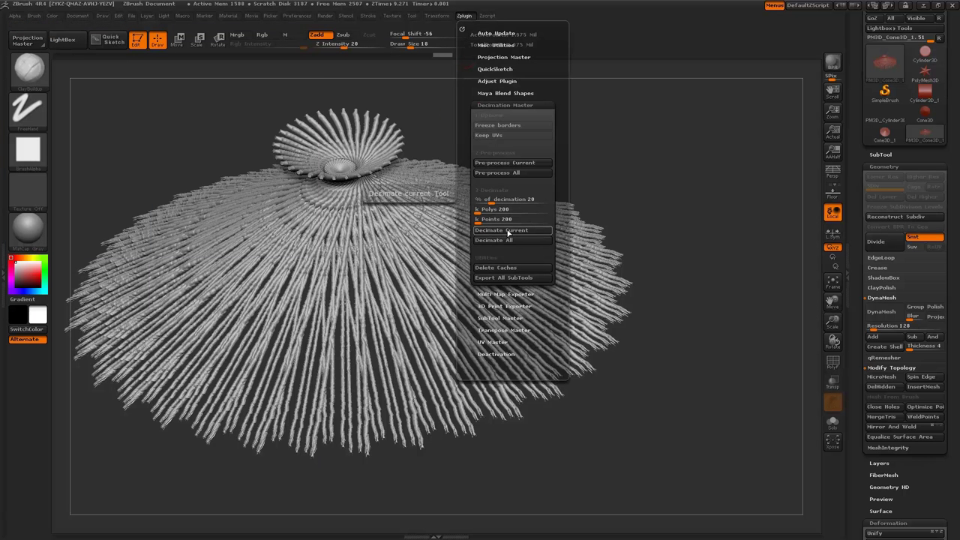
drag(398, 220, 463, 17)
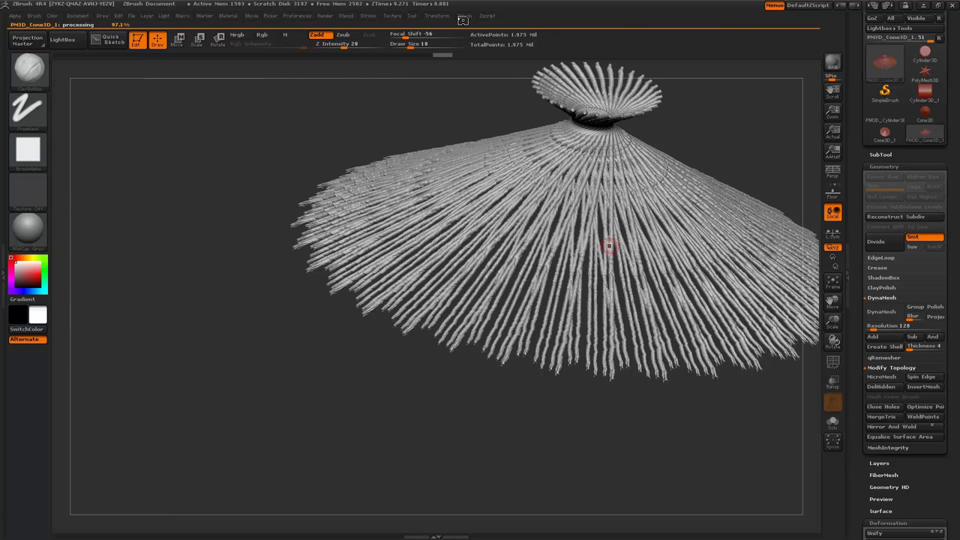
click(467, 15)
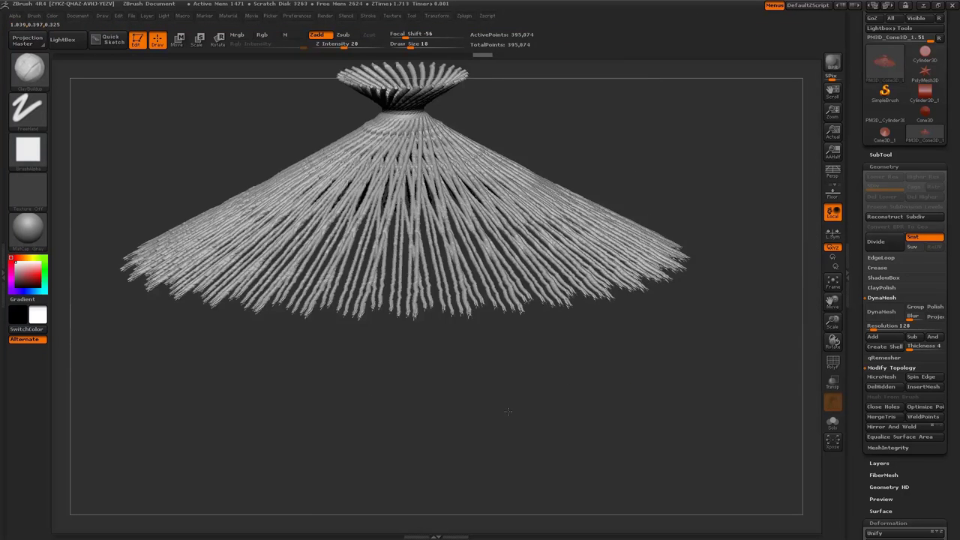
ctrl+alt+shift+drag(323, 96, 566, 175)
click(874, 387)
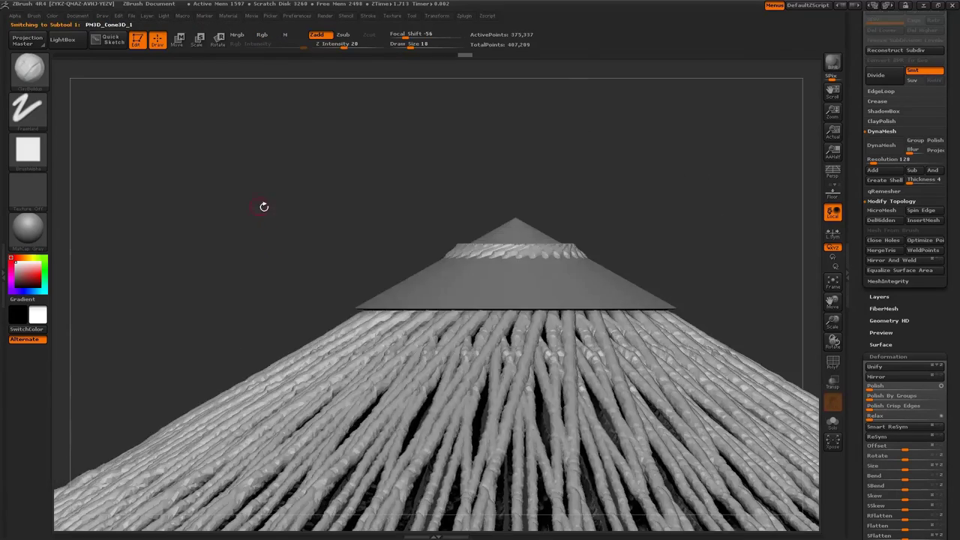
- DynaMesh the cap into a rounded dome, subdivide it with Ctrl+D and orbit to inspect
click(393, 16)
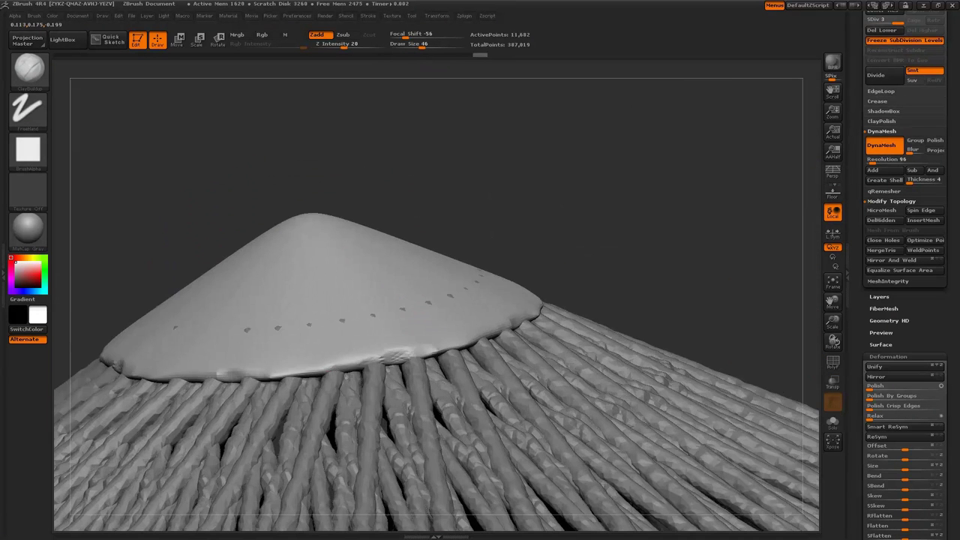
key(ctrl+d)
drag(432, 120, 435, 163)
drag(368, 365, 280, 321)
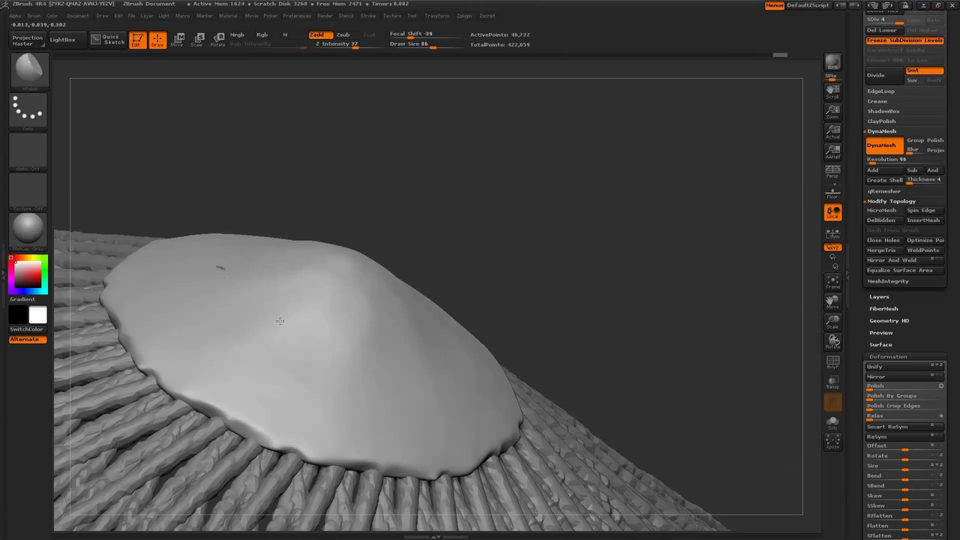
mouse_move(371, 354)
mouse_down()
mouse_move(353, 450)
mouse_move(360, 439)
mouse_move(221, 326)
mouse_move(341, 284)
mouse_move(480, 143)
mouse_move(285, 304)
mouse_move(325, 248)
mouse_move(387, 267)
mouse_move(398, 232)
mouse_move(443, 180)
mouse_up()
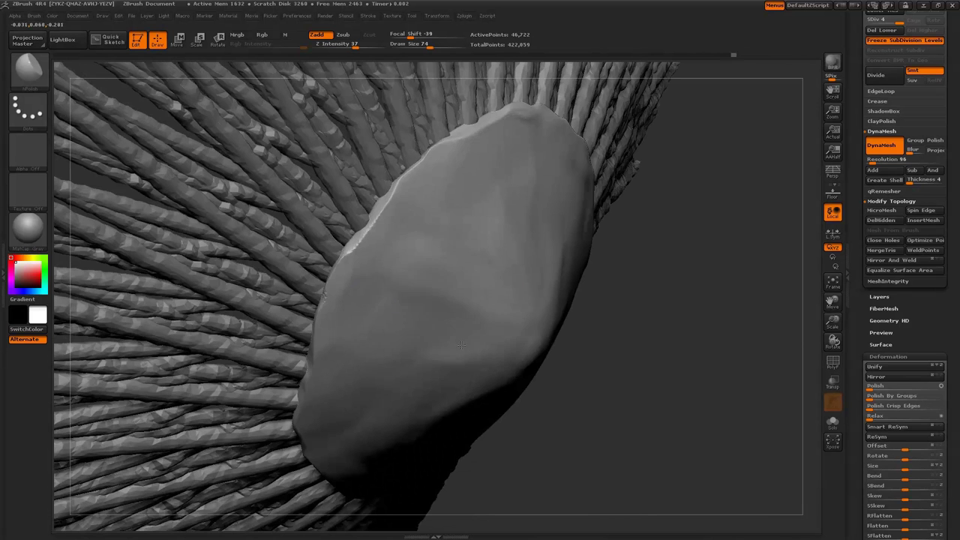
drag(461, 346, 265, 208)
- Load the MOSAIK03 alpha from stone_alphas and sculpt it onto the dome cap
key(comma)
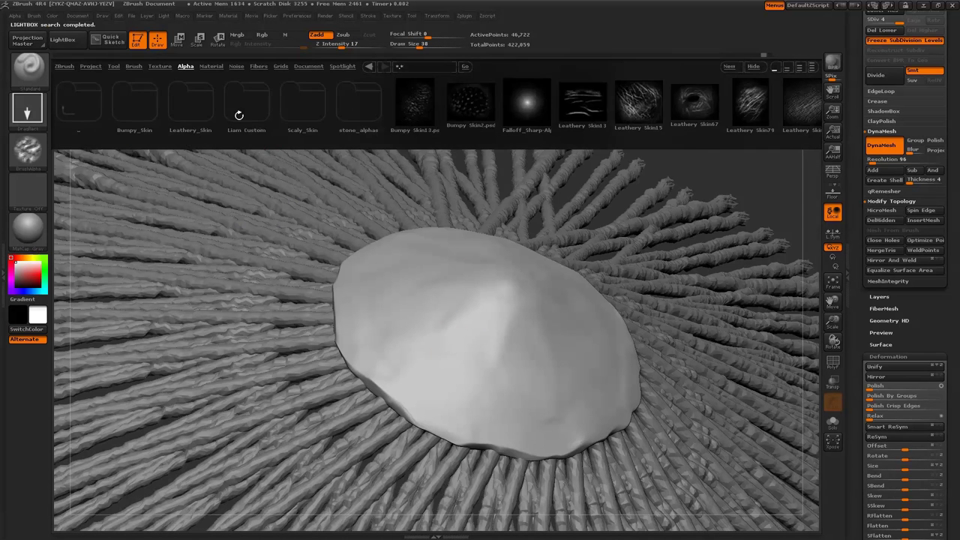
scroll(238, 114, down, 5)
scroll(450, 105, up, 5)
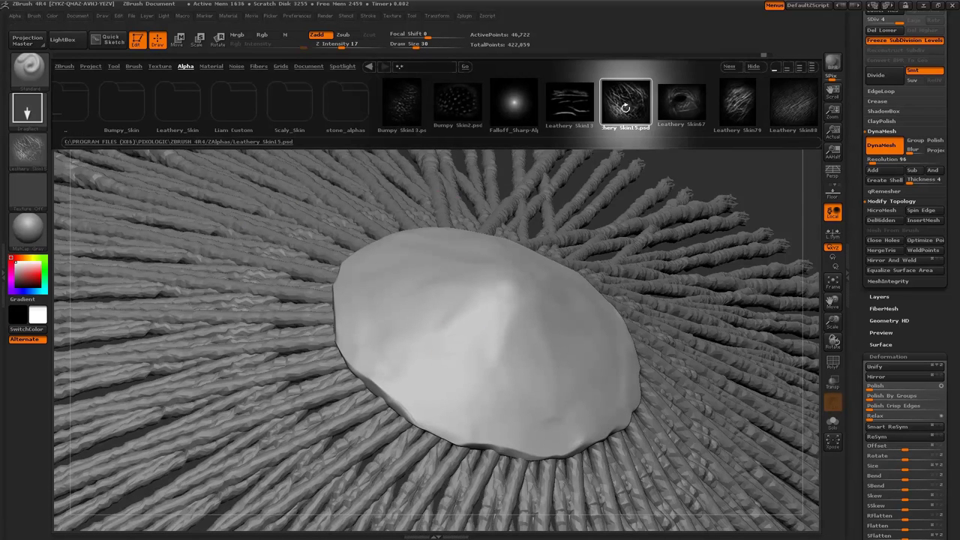
click(346, 105)
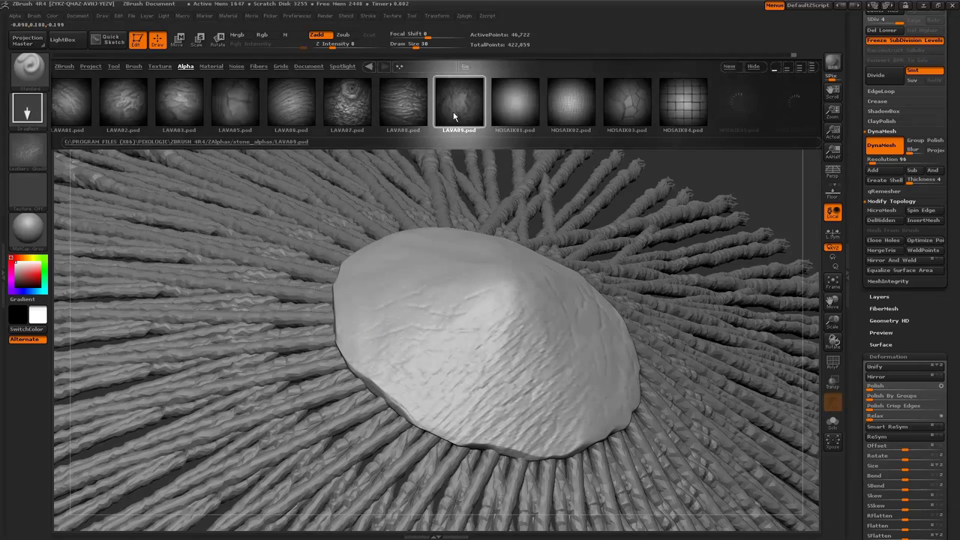
scroll(454, 117, down, 2)
double_click(515, 105)
key(comma)
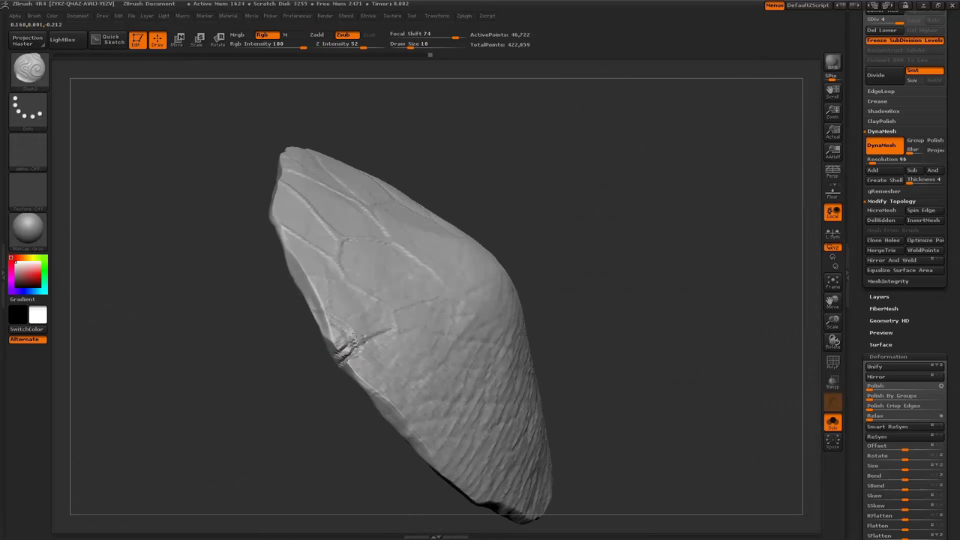
drag(601, 451, 435, 301)
drag(389, 324, 480, 234)
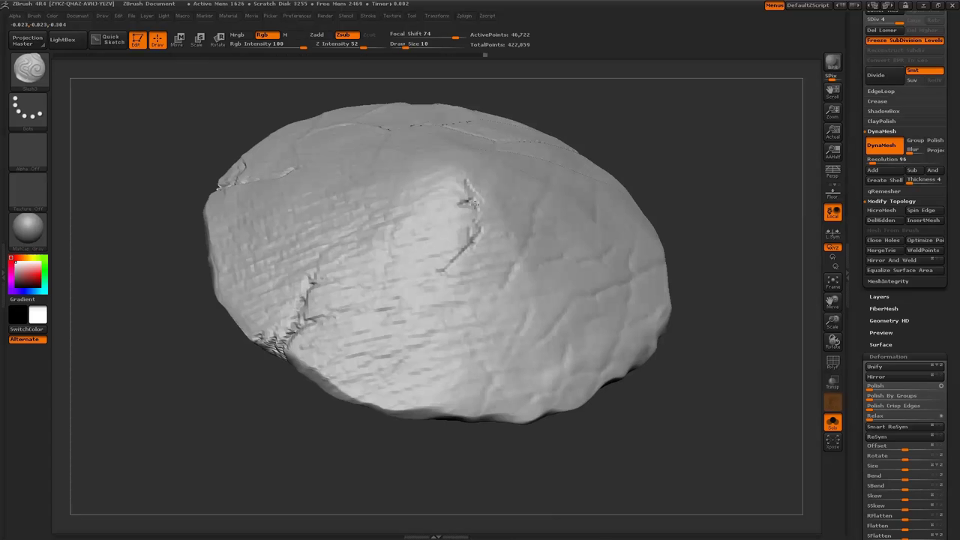
mouse_move(503, 274)
mouse_down()
mouse_move(525, 353)
mouse_move(488, 303)
mouse_move(518, 308)
mouse_move(450, 297)
mouse_move(480, 331)
mouse_move(526, 318)
mouse_move(512, 416)
mouse_move(265, 271)
mouse_move(272, 119)
mouse_move(188, 113)
mouse_up()
- Draw a curve across the strand cone using the stitch insert piece
key(m)
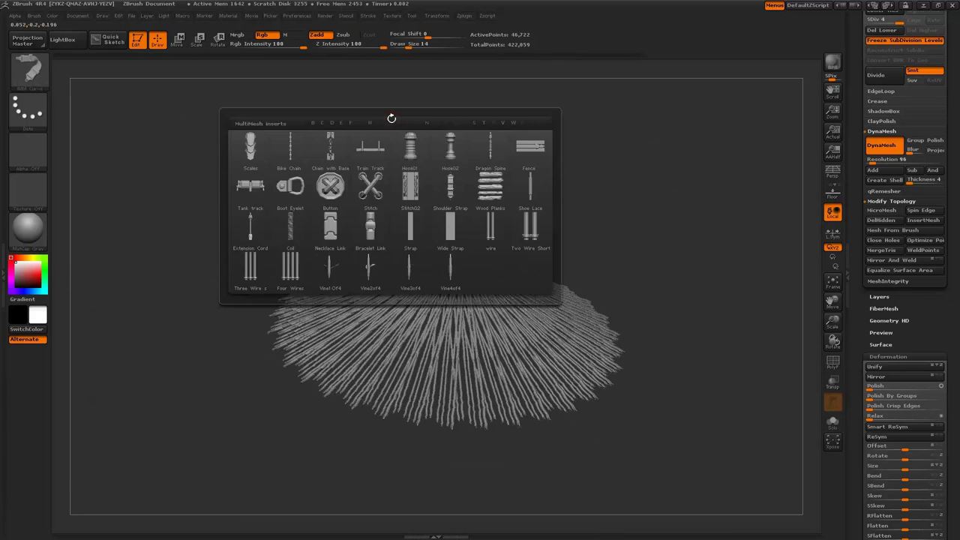
click(414, 186)
drag(282, 322, 560, 385)
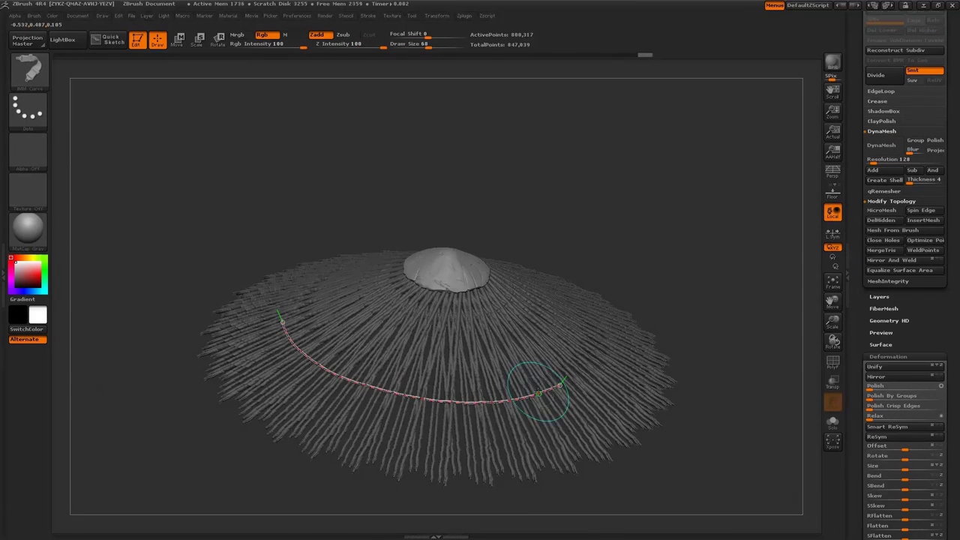
drag(550, 477, 402, 327)
- Swap the curve to the buckled strap mesh and stretch it around the full loop
key(m)
click(454, 418)
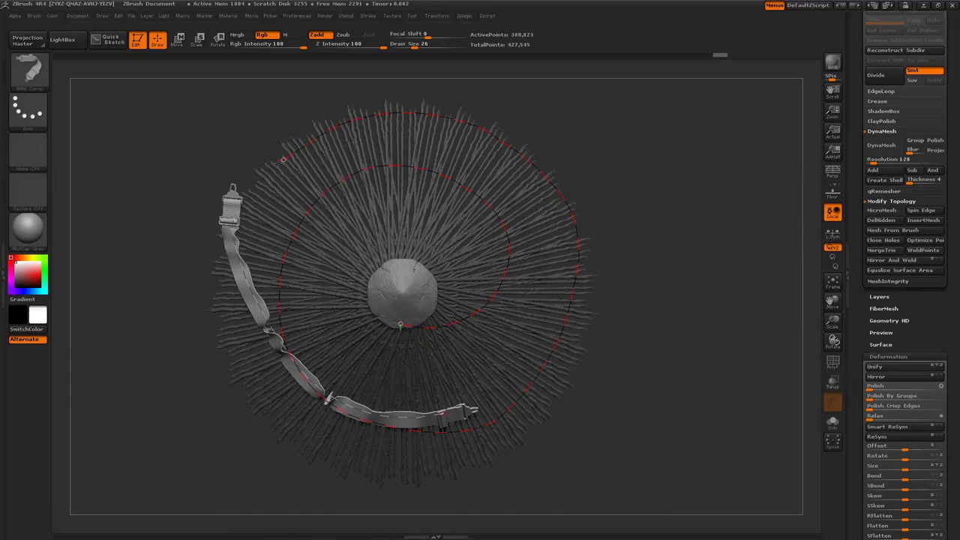
mouse_move(283, 160)
mouse_down()
mouse_move(223, 172)
mouse_move(381, 400)
mouse_up()
mouse_move(660, 465)
mouse_down()
mouse_move(615, 421)
mouse_move(570, 330)
mouse_up()
click(368, 16)
drag(390, 247, 279, 296)
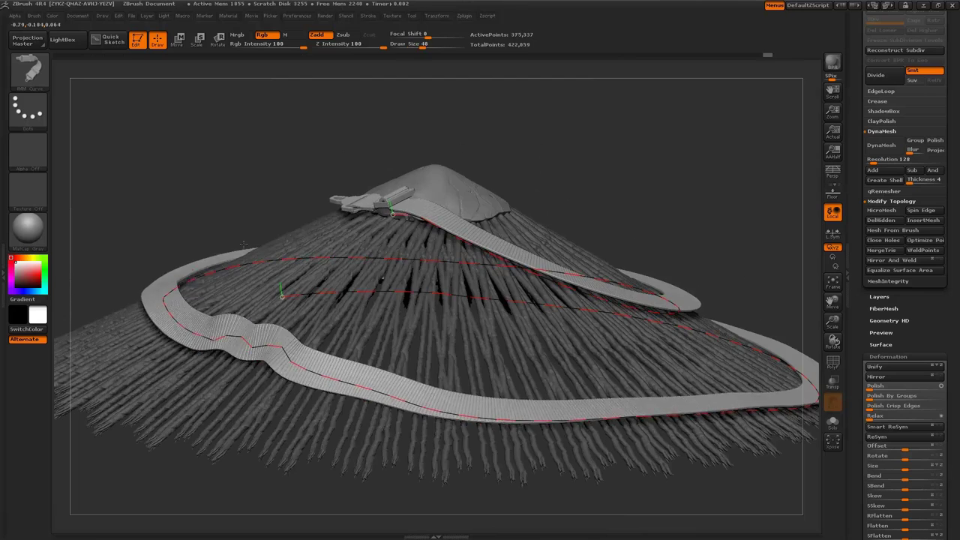
drag(242, 244, 614, 415)
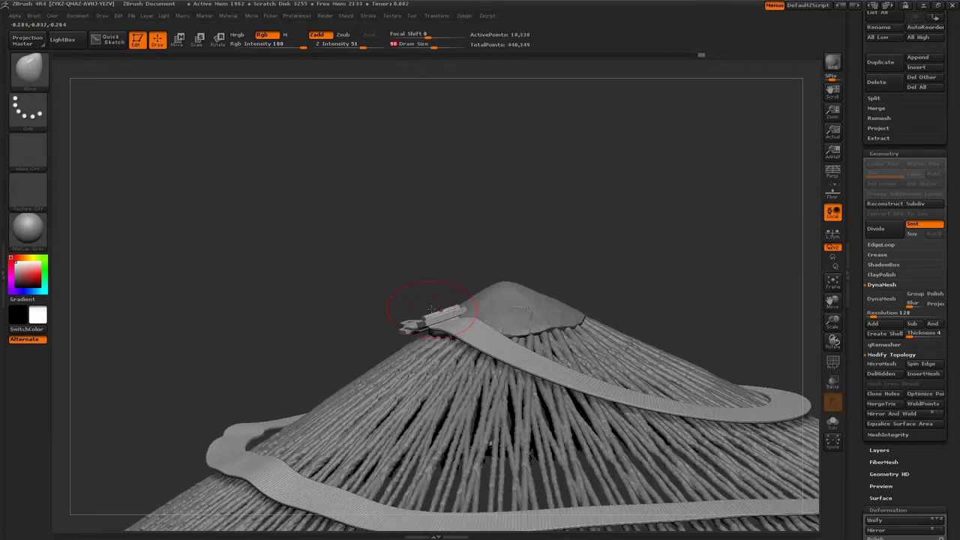
- Rotate the strap around the cone's axis with Deformation Rotate and check its placement
mouse_move(431, 309)
mouse_down()
mouse_move(397, 315)
mouse_move(420, 349)
mouse_move(406, 126)
mouse_move(466, 146)
mouse_move(360, 225)
mouse_move(238, 351)
mouse_move(204, 225)
mouse_up()
key(b)
click(183, 222)
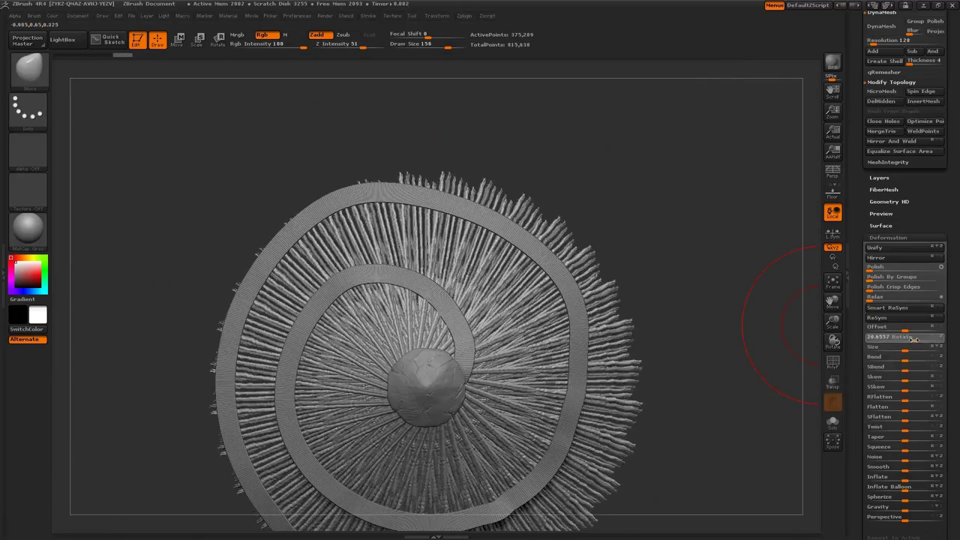
drag(918, 339, 918, 339)
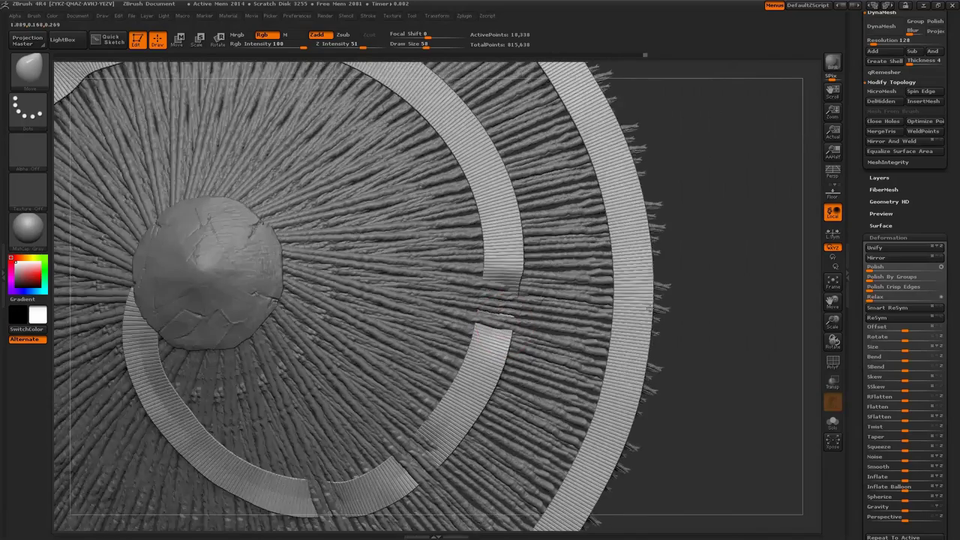
drag(428, 142, 444, 95)
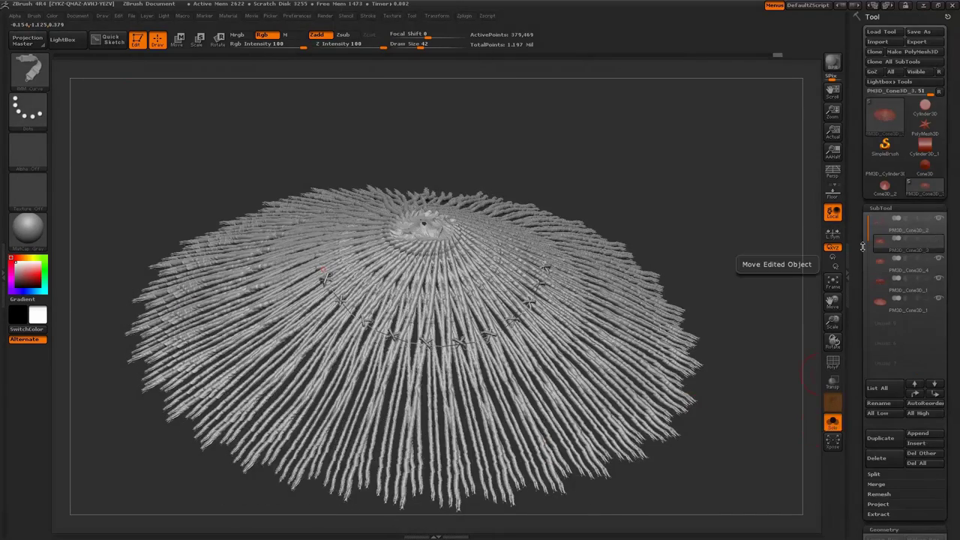
- Merge the strap pieces into the hat, check it from top and side, and set it on the male figure
click(883, 289)
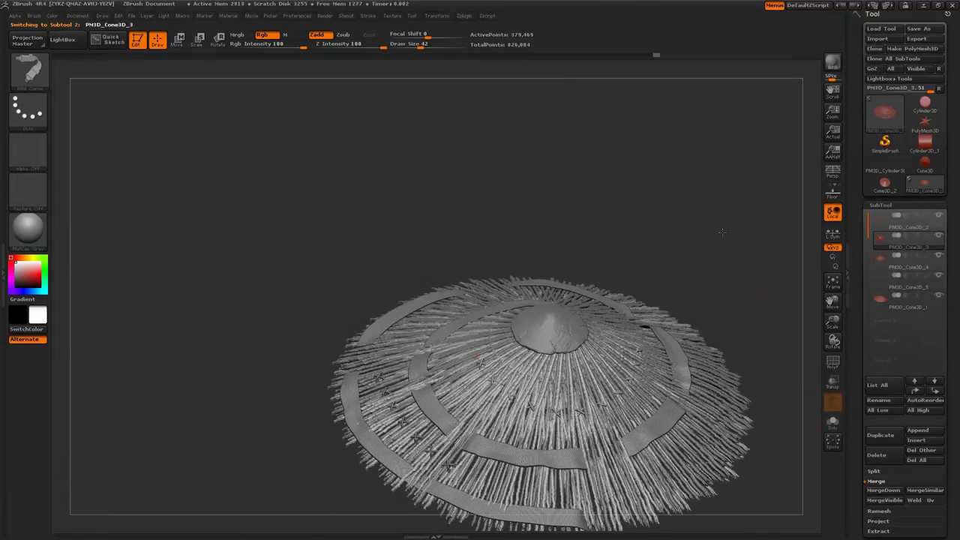
drag(450, 195, 415, 318)
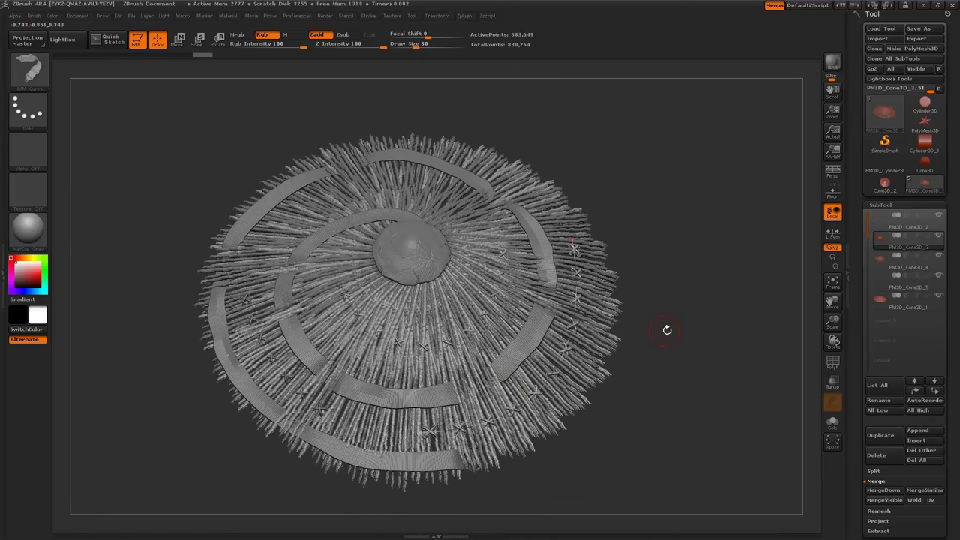
alt+click(487, 189)
drag(540, 285, 540, 375)
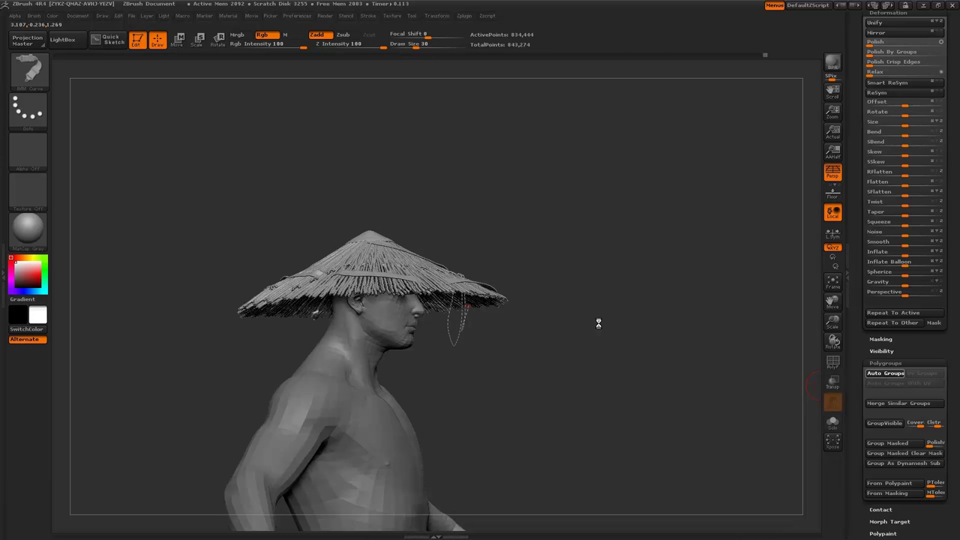
click(657, 288)
- End the frozen ZBrush process from Task Manager
key(ctrl+shift+Escape)
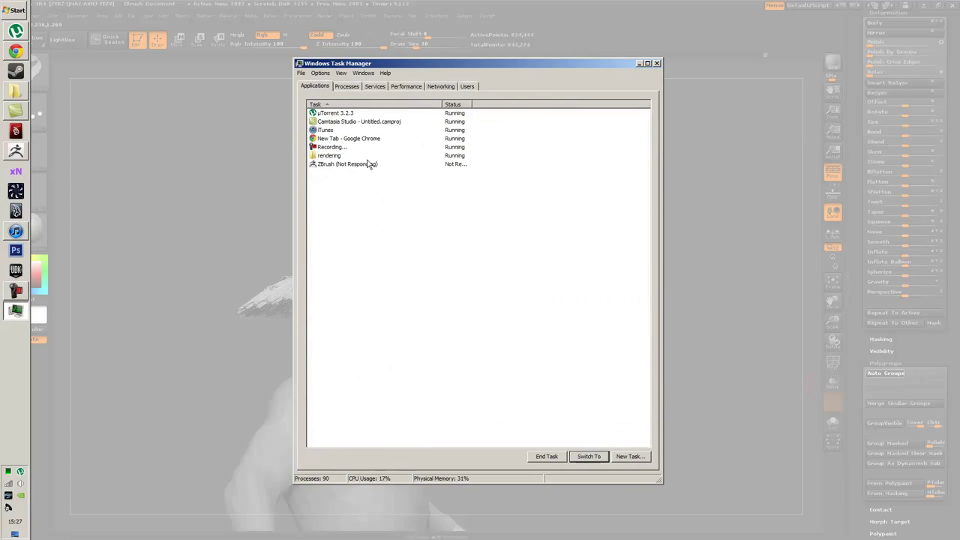
click(398, 158)
click(389, 74)
click(563, 340)
key(Delete)
key(Return)
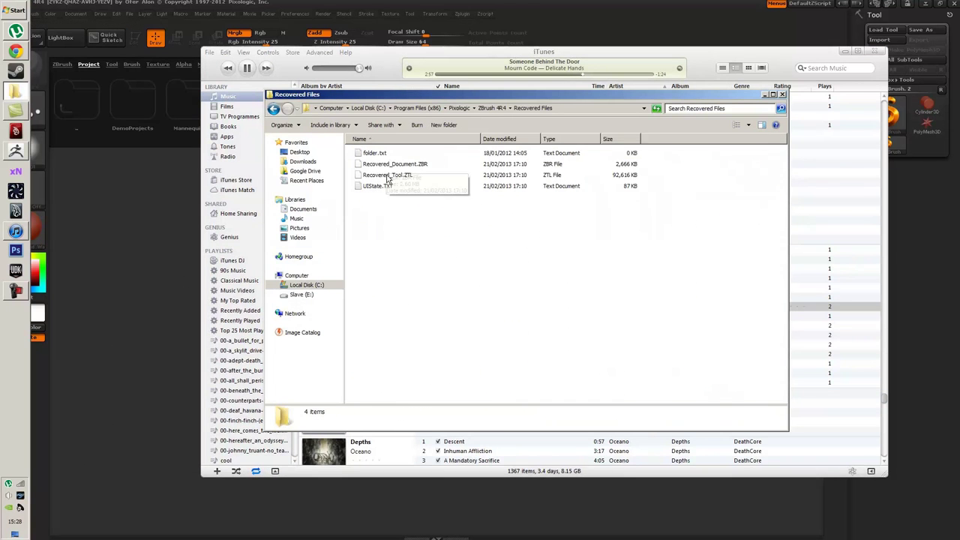
- Try opening Recovered_Tool.ZTL, then browse from the Start menu to AppData\Roaming
double_click(414, 177)
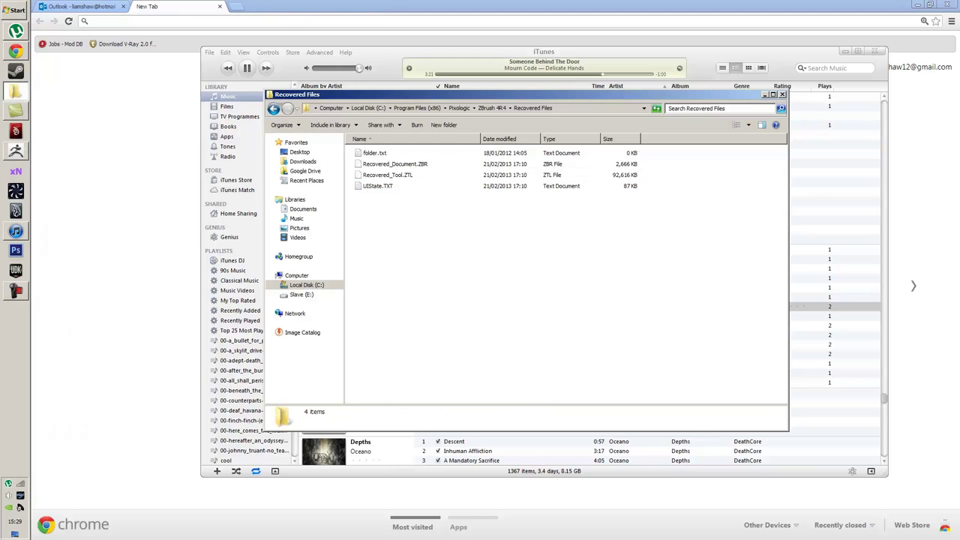
click(15, 11)
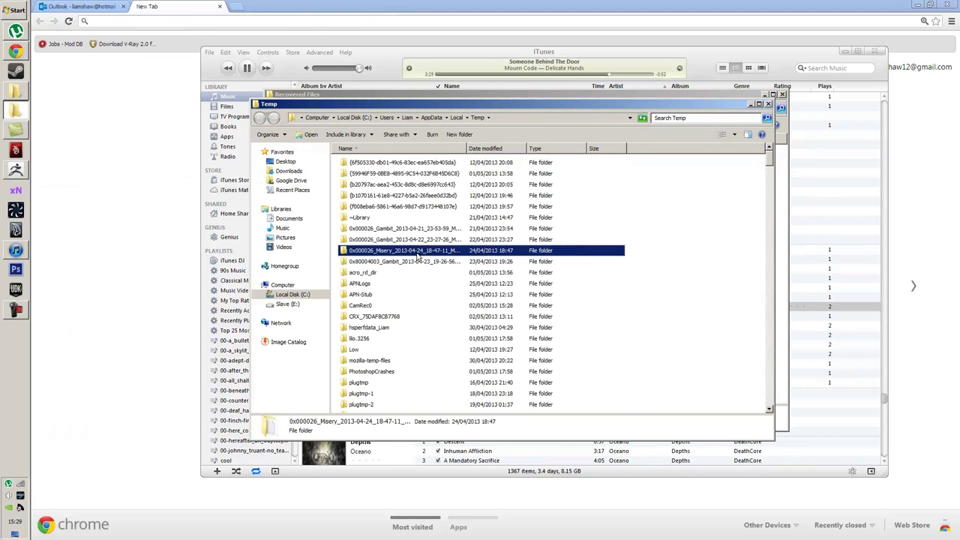
click(359, 196)
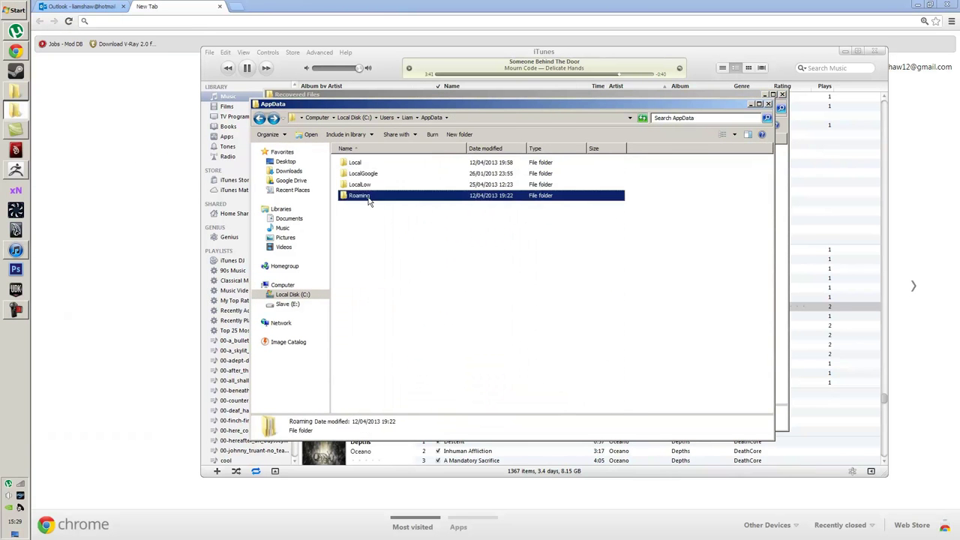
double_click(368, 199)
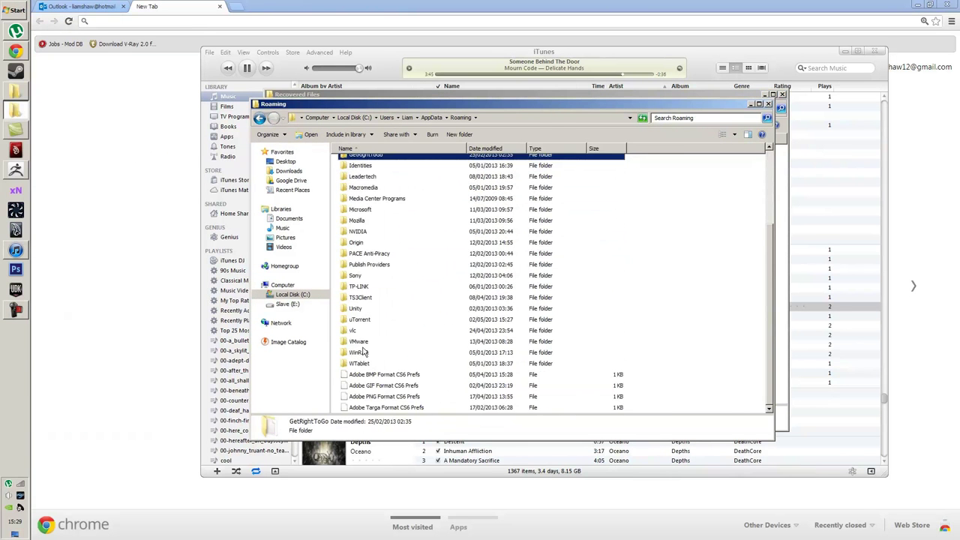